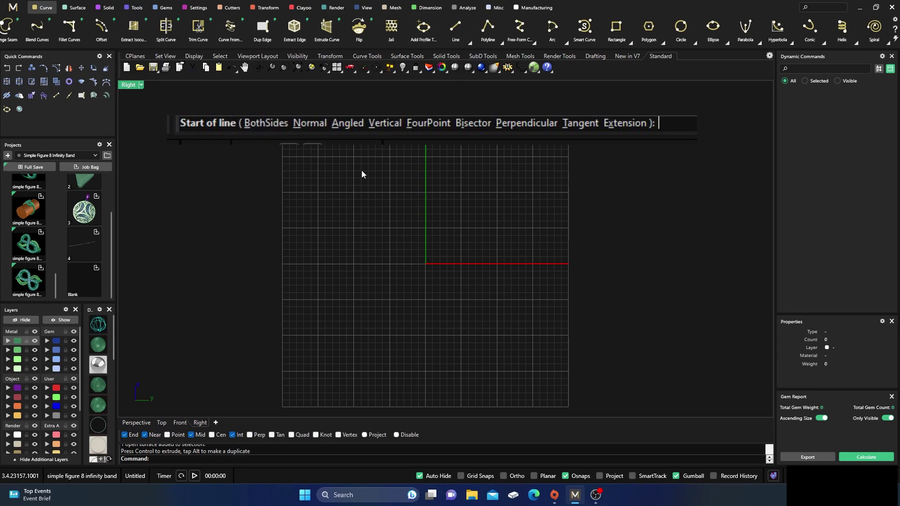
- Draw a trial line in the Right view, move it to the Creation layer, then delete it
left_click(455, 28)
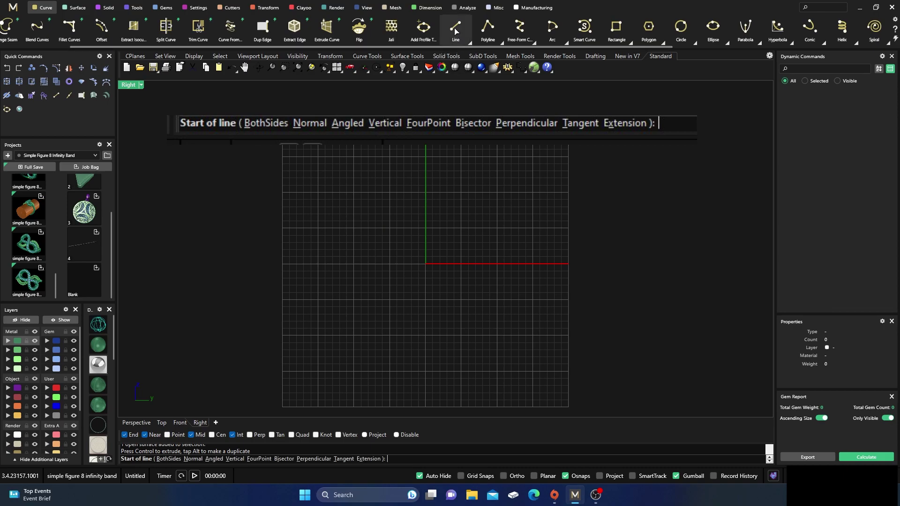
left_click(169, 460)
left_click(335, 228)
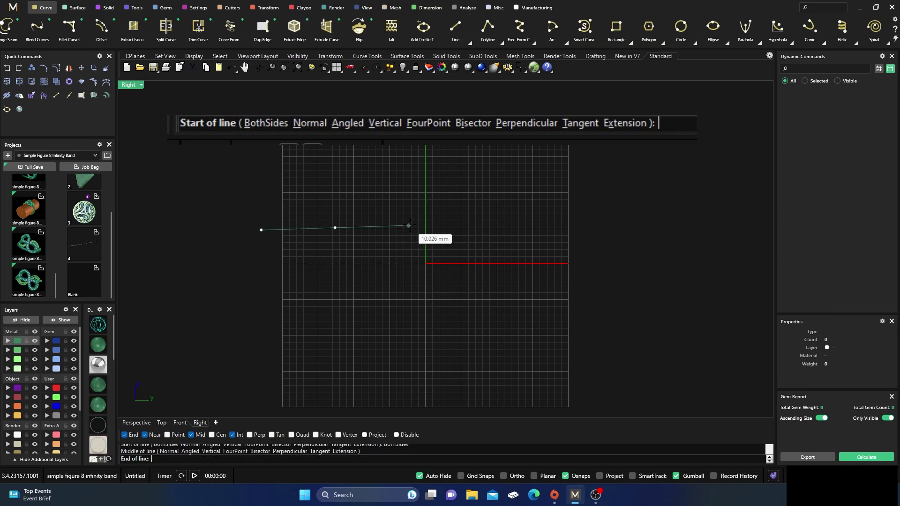
left_click(387, 241)
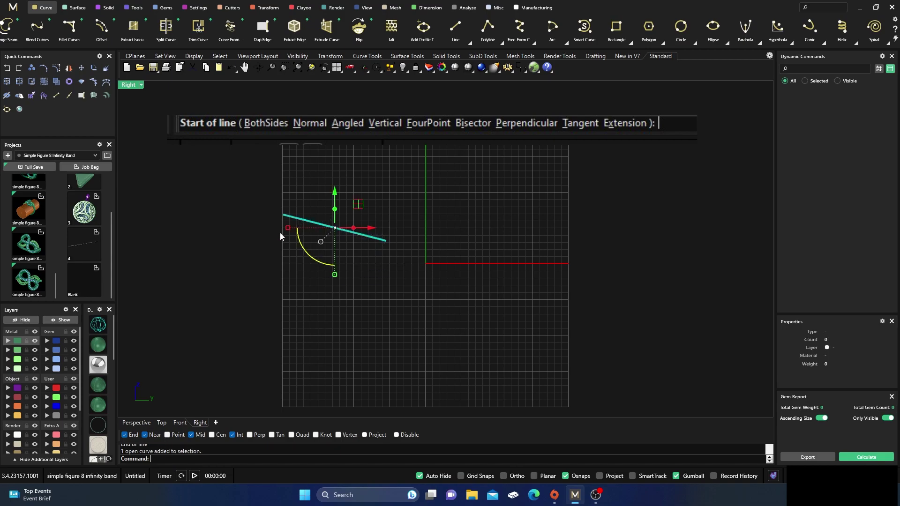
left_click(18, 416)
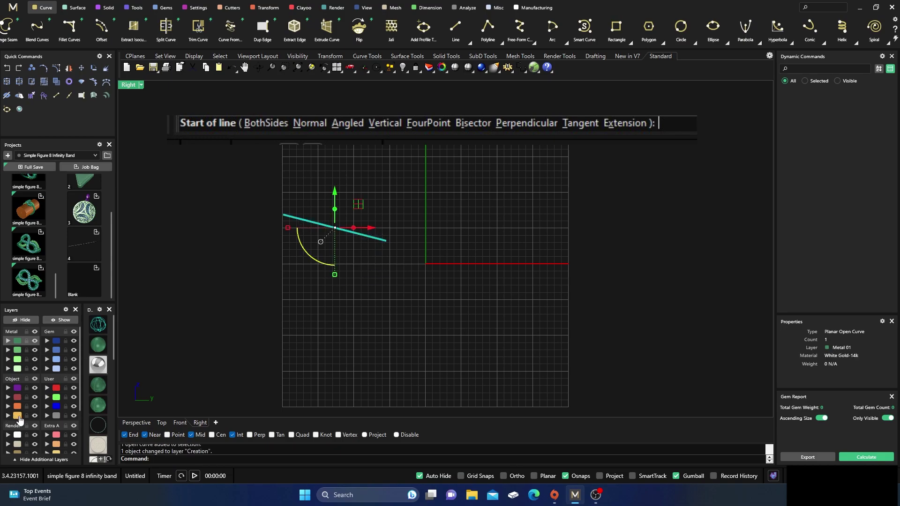
left_click(330, 248)
left_click(324, 224)
key("Delete")
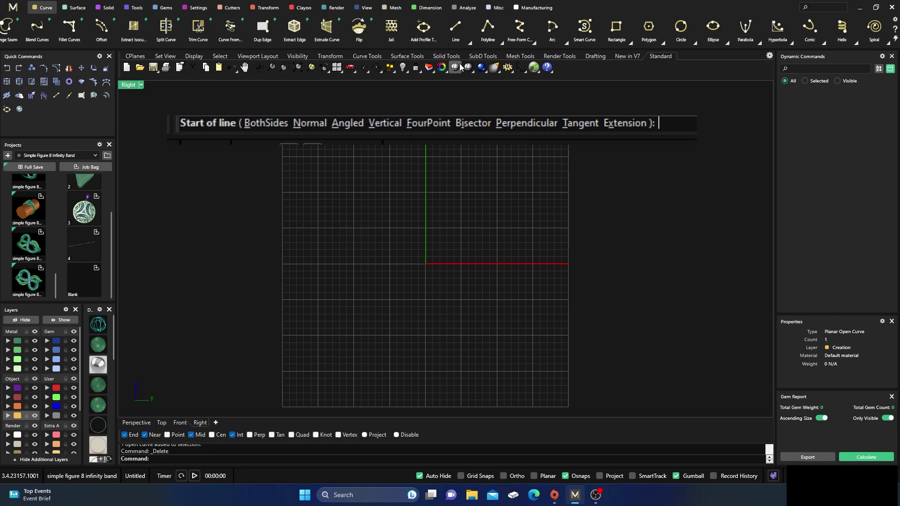
- Draw a trial Line BothSides line, then delete it with a crossing window
left_click(470, 43)
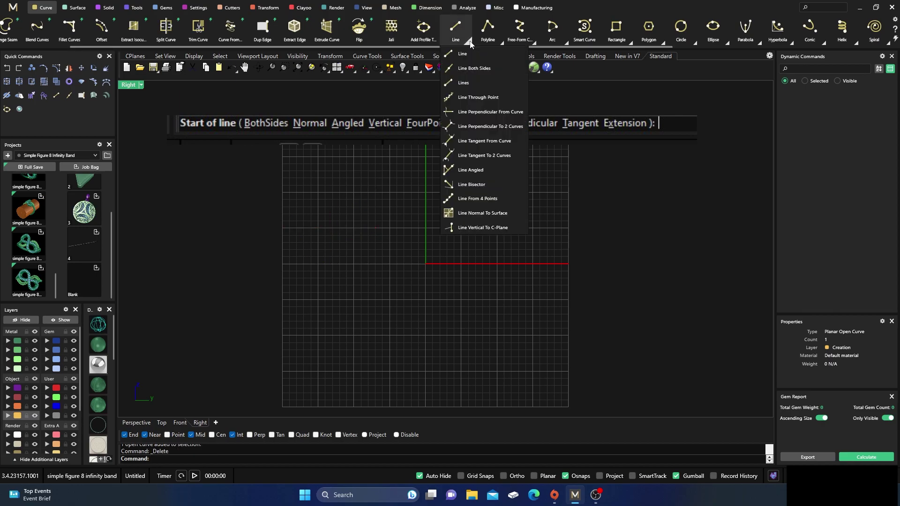
left_click(464, 69)
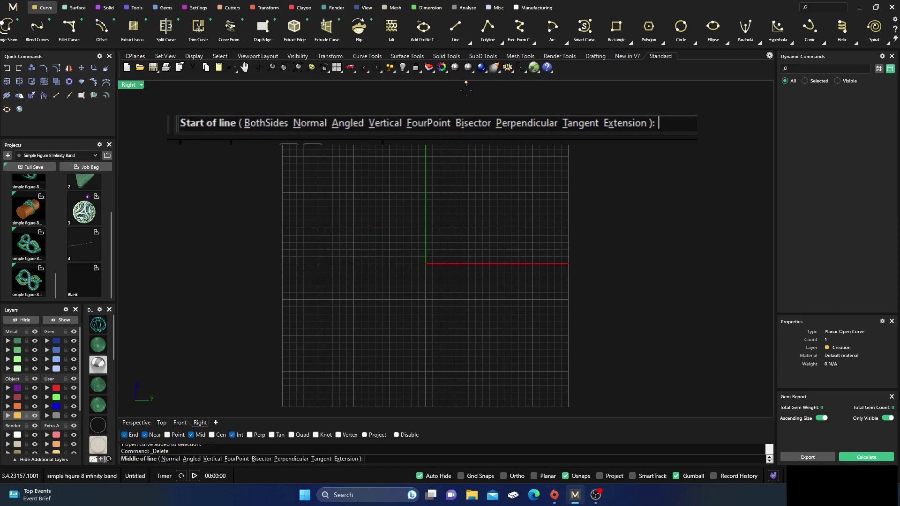
left_click(518, 215)
left_click_drag(451, 261, 391, 218)
key("Delete")
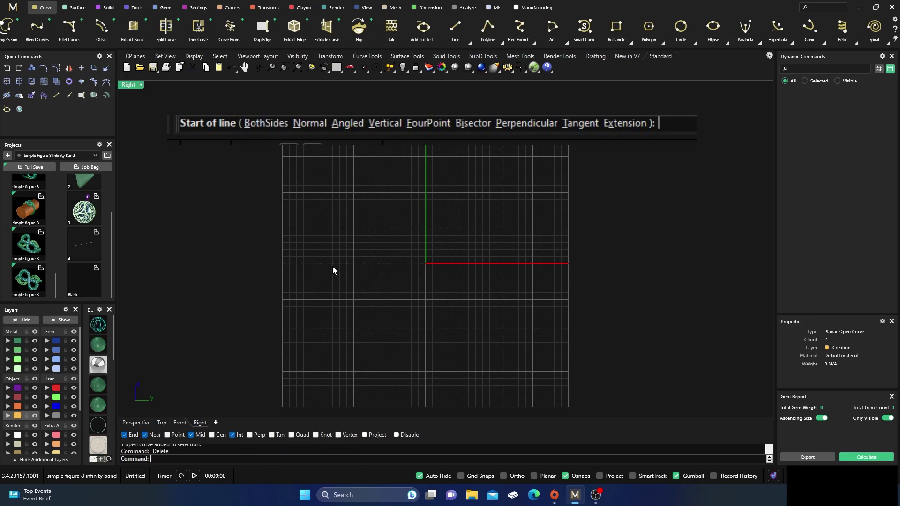
- Start a Line BothSides line, placing its middle point and setting each half to 5 mm
left_click(469, 41)
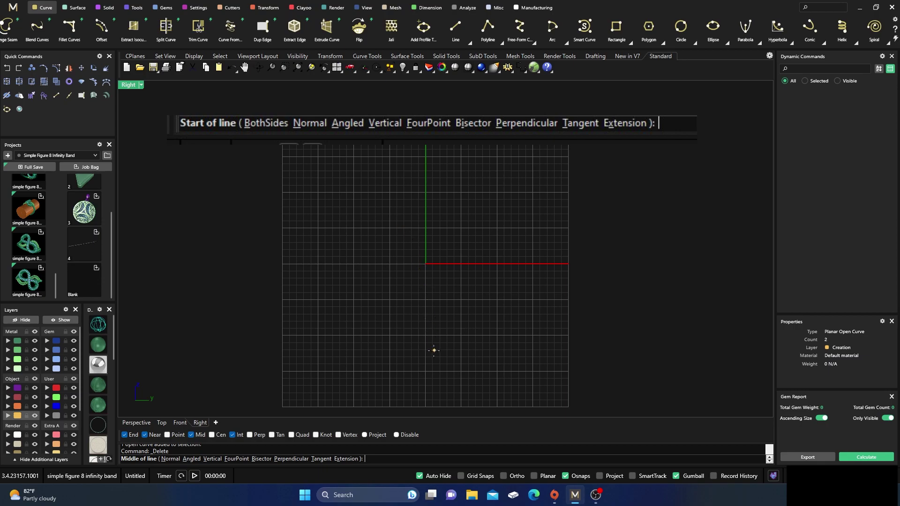
left_click(400, 249)
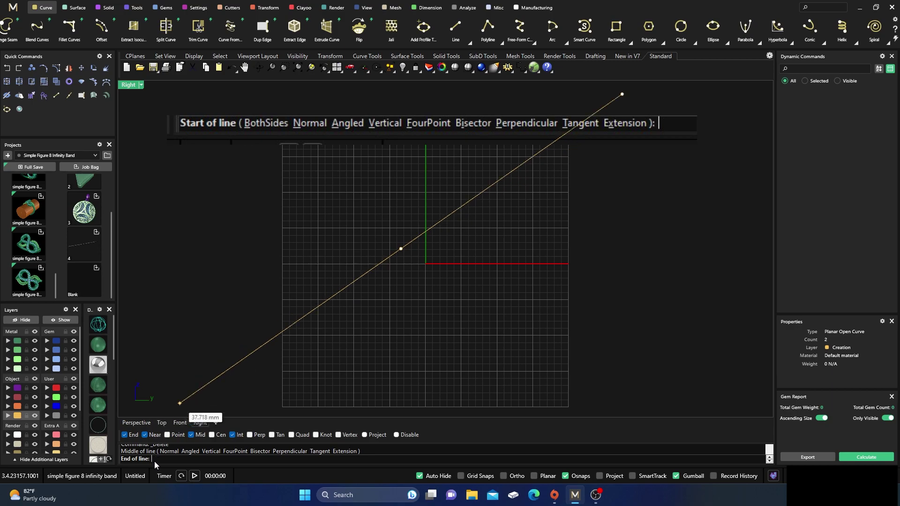
type("5")
key("Return")
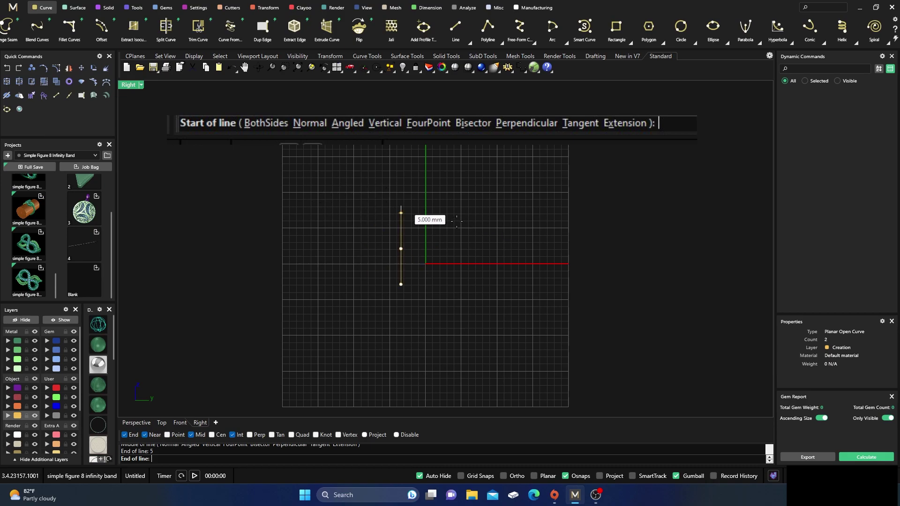
- Finish the 5 mm symmetric diagonal line and measure it with the Length command
left_click(452, 221)
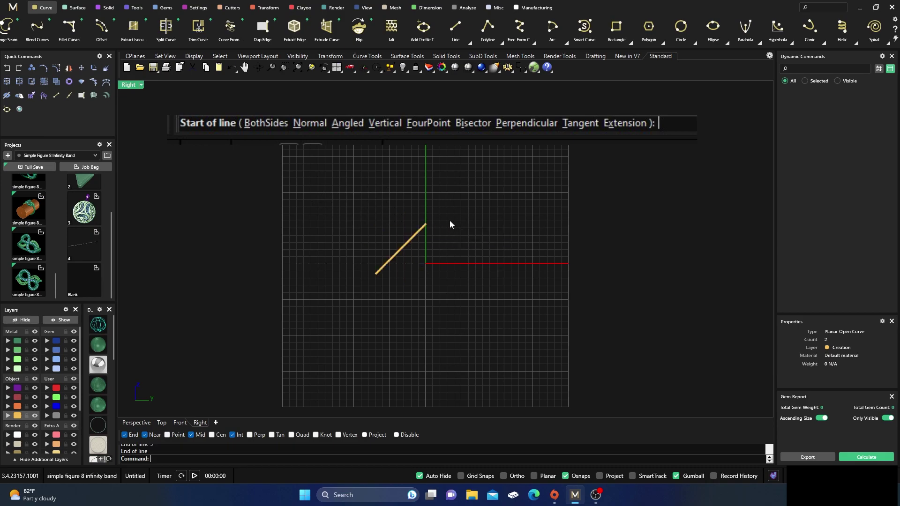
scroll(401, 251, "up", 5)
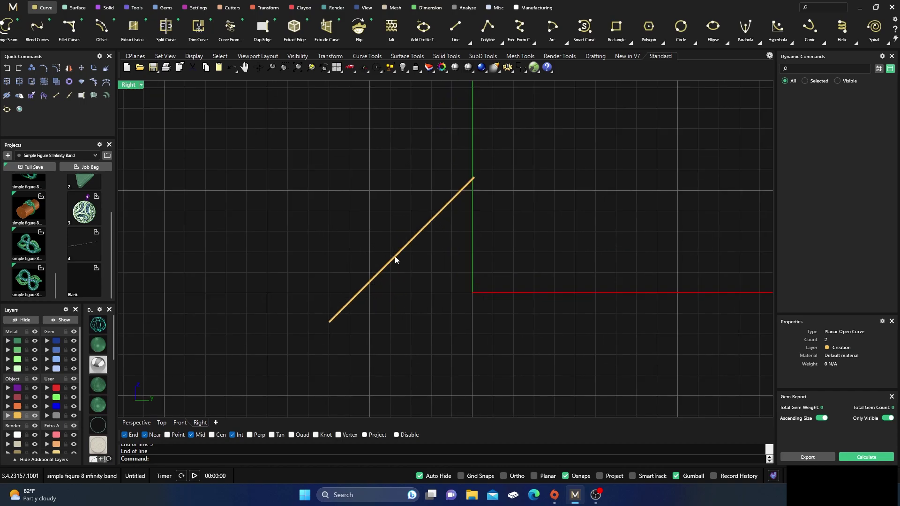
left_click(398, 257)
left_click(439, 250)
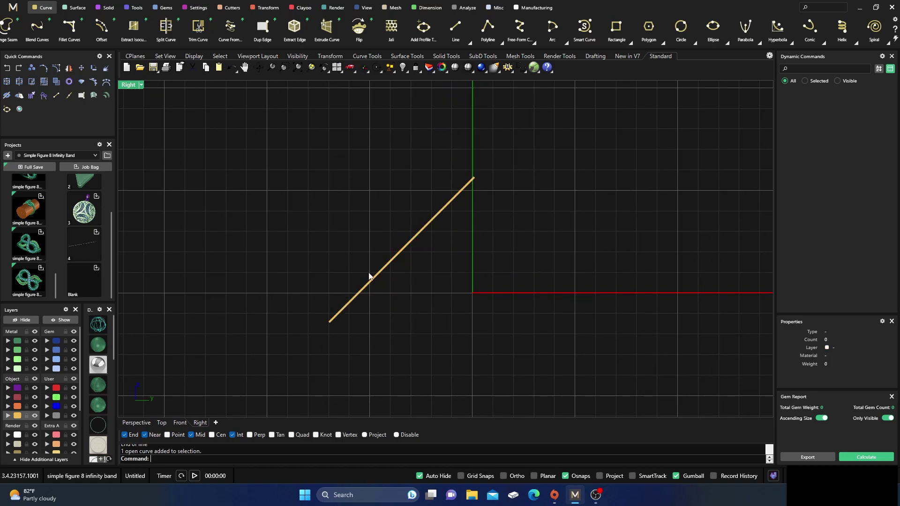
left_click(399, 256)
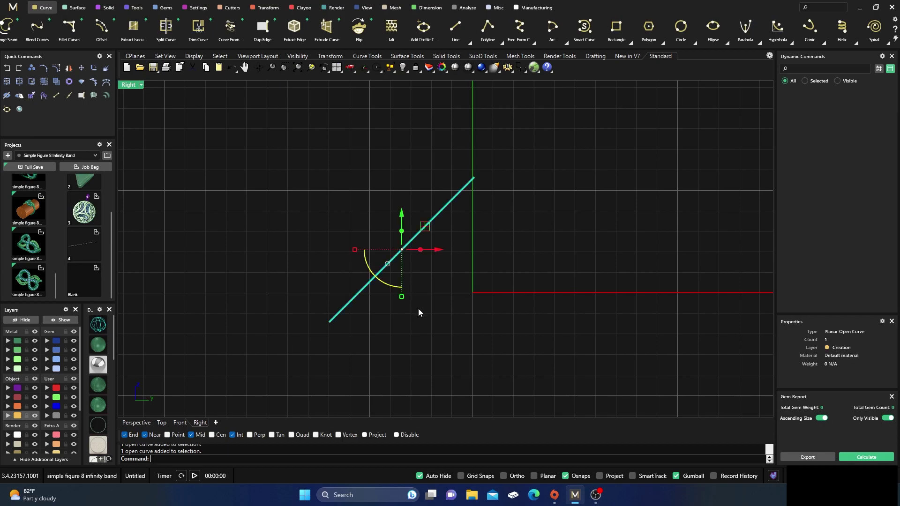
type("Length")
key("Return")
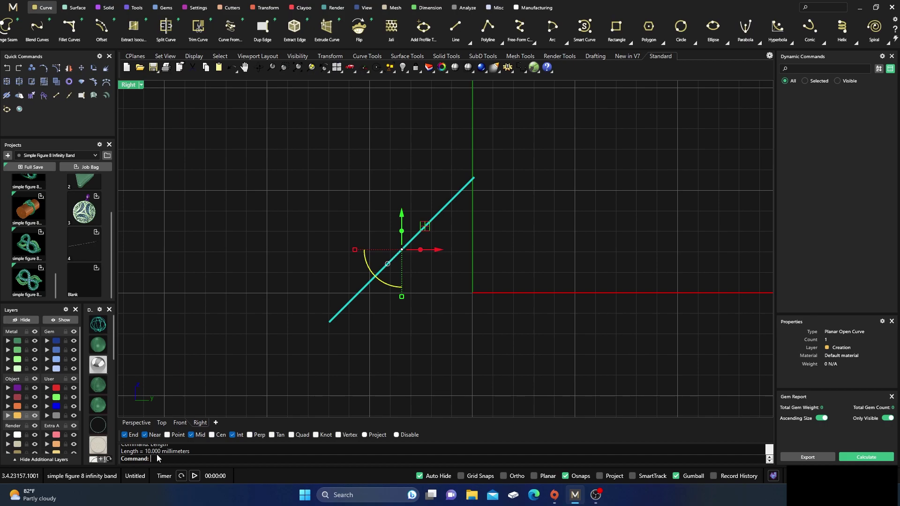
- Re-measure the diagonal with Leng to confirm 10.000 mm, then recentre the Right view
left_click(297, 219)
left_click(385, 268)
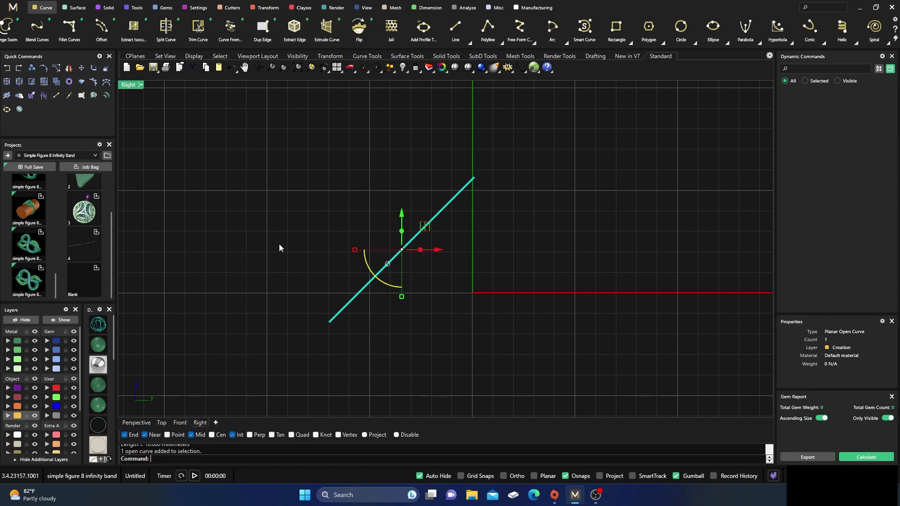
type("Length")
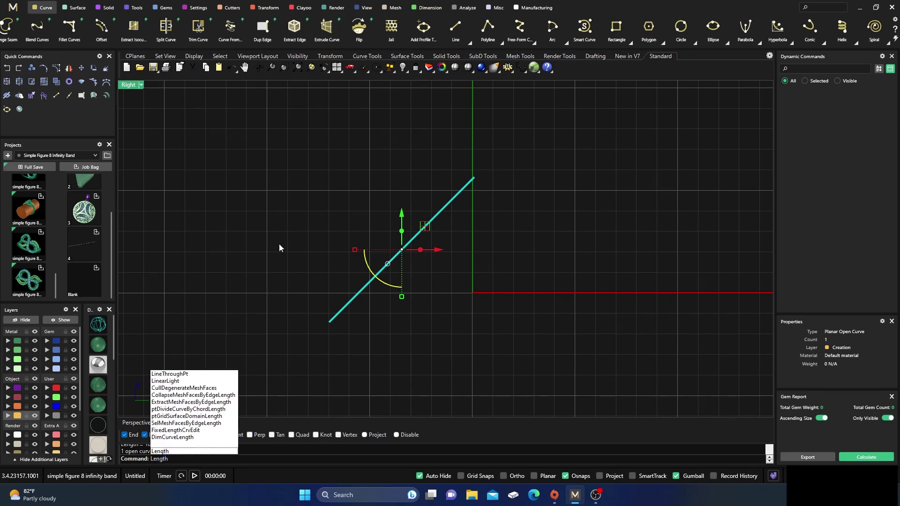
key("Return")
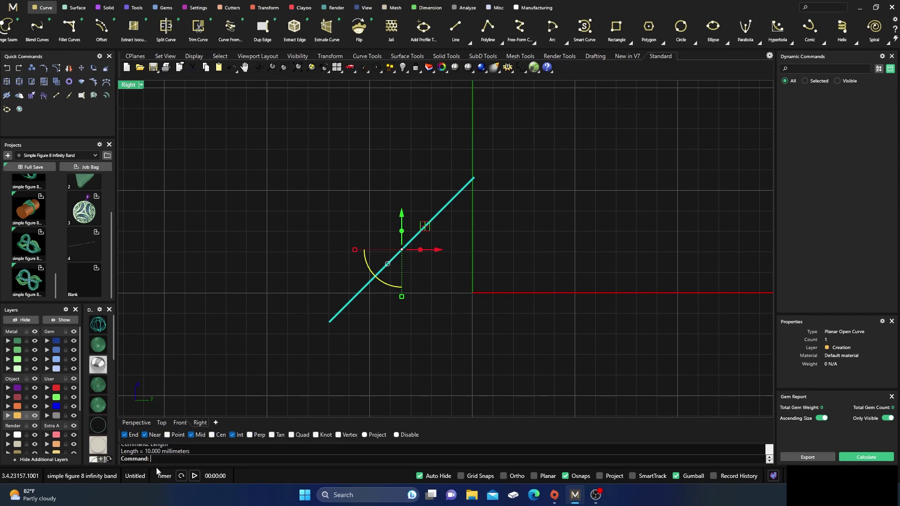
left_click(281, 235)
scroll(394, 240, "down", 4)
right_click_drag(414, 309, 421, 255)
scroll(415, 188, "up", 3)
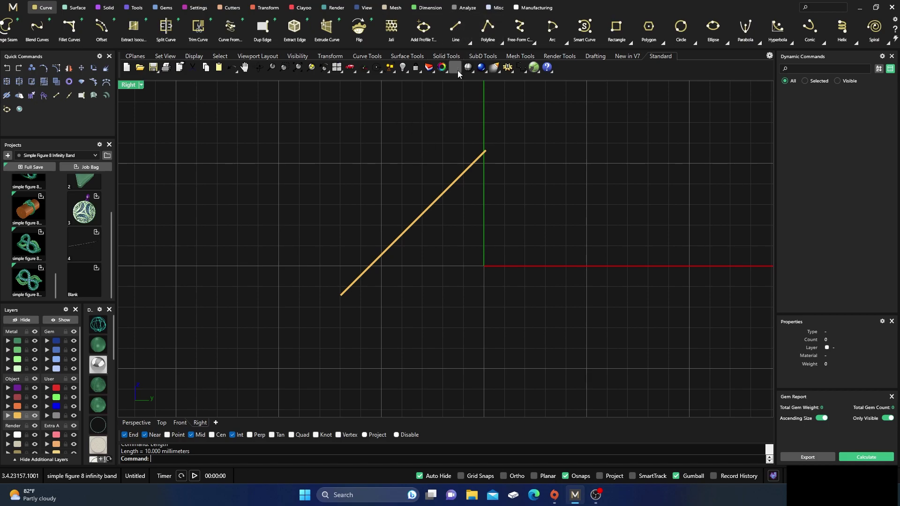
- Start a second BothSides line at the diagonal's midpoint with its length locked to 15 mm
right_click(455, 30)
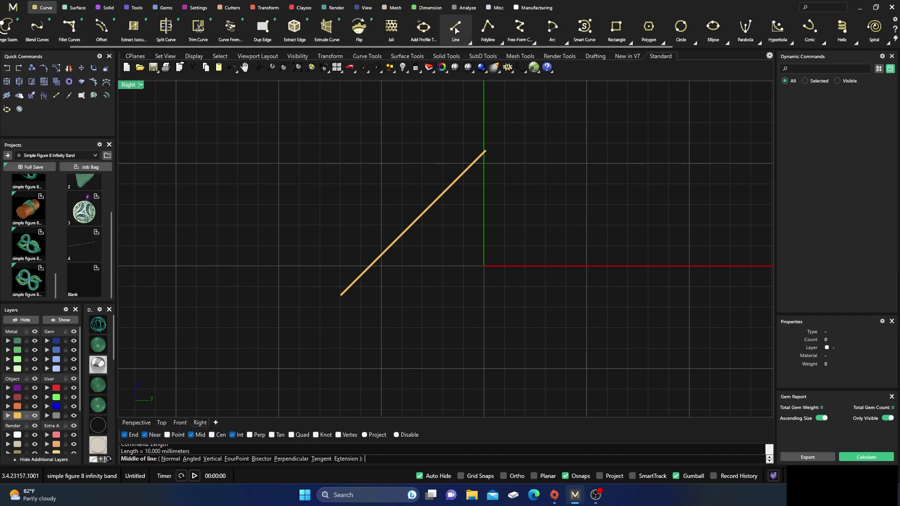
left_click(415, 221)
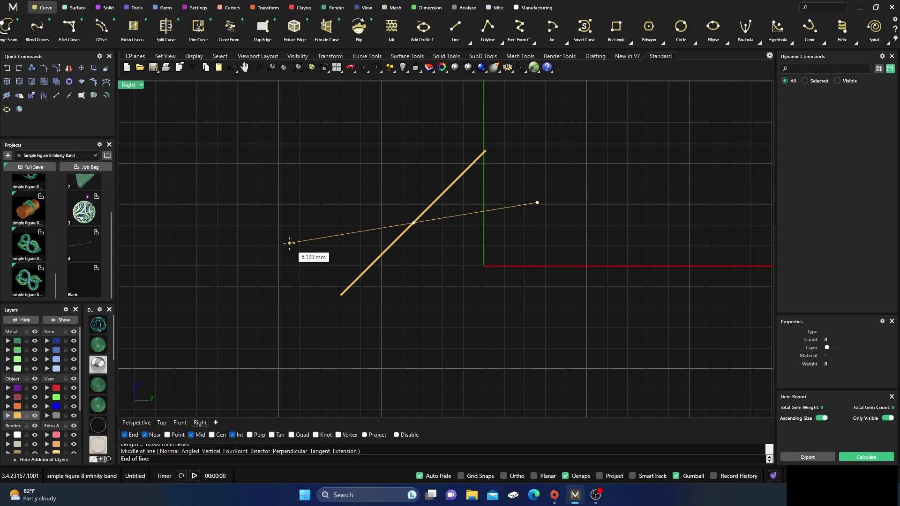
type("15")
key("Return")
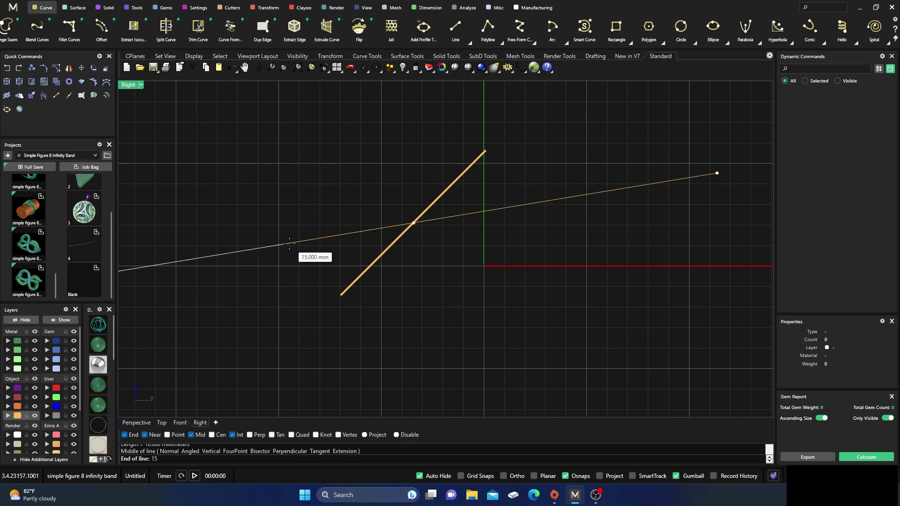
scroll(351, 188, "down", 2)
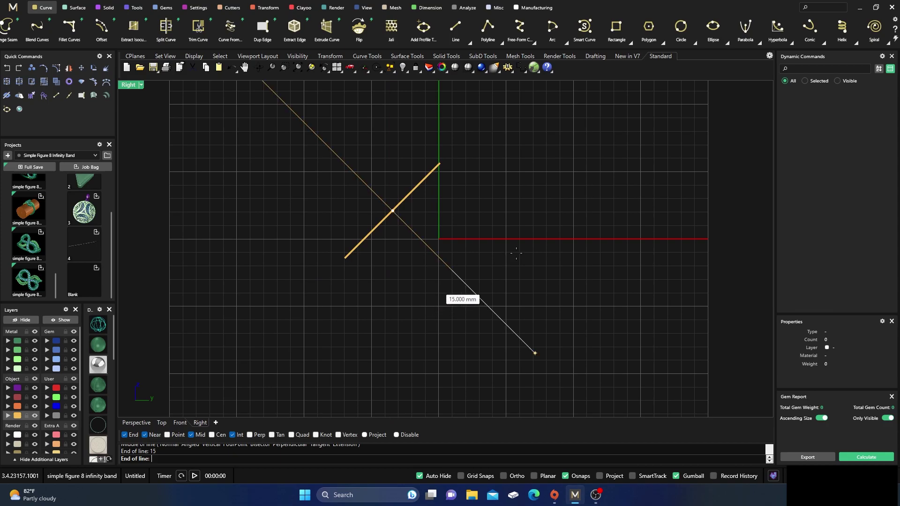
- Set the 15 mm line's direction to finish it, then recentre the Right view
left_click(505, 268)
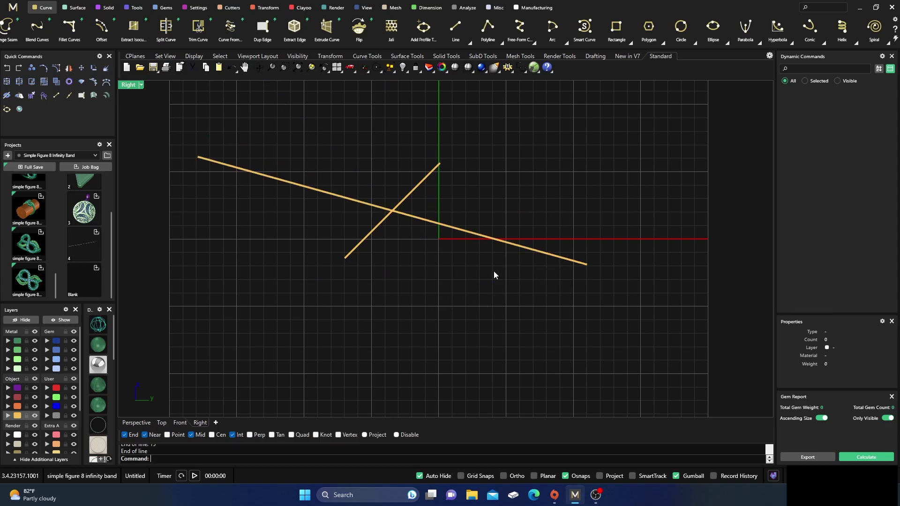
scroll(442, 316, "down", 5)
right_click(442, 316)
scroll(408, 265, "up", 4)
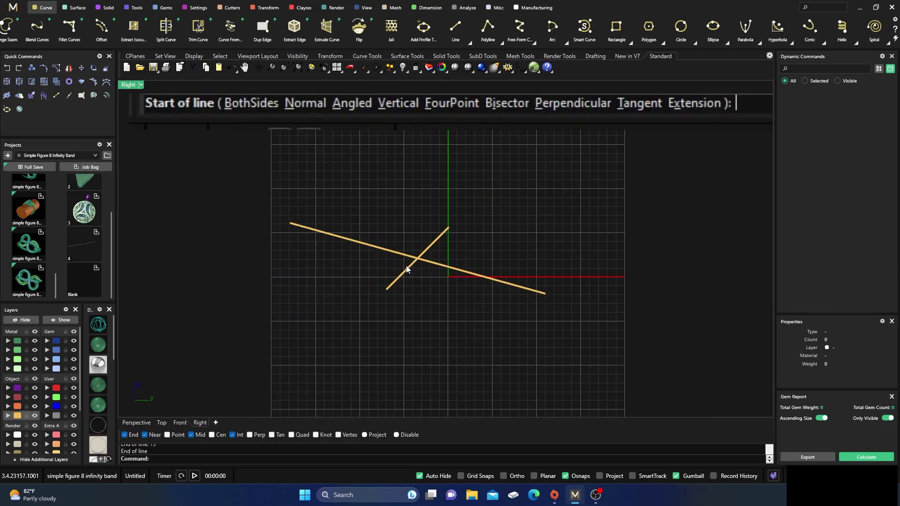
scroll(410, 267, "down", 5)
right_click_drag(435, 342, 417, 331)
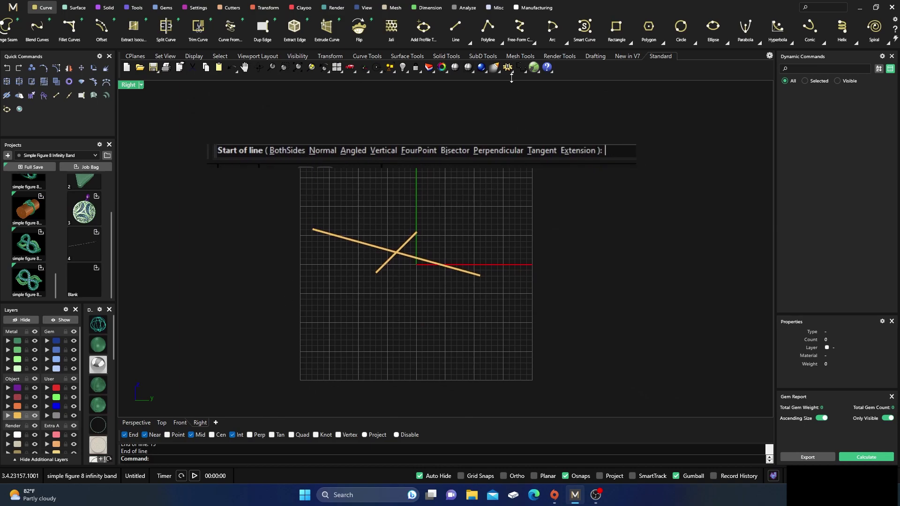
- Cancel a new BothSides line, then window-select and delete both crossing lines
left_click(470, 43)
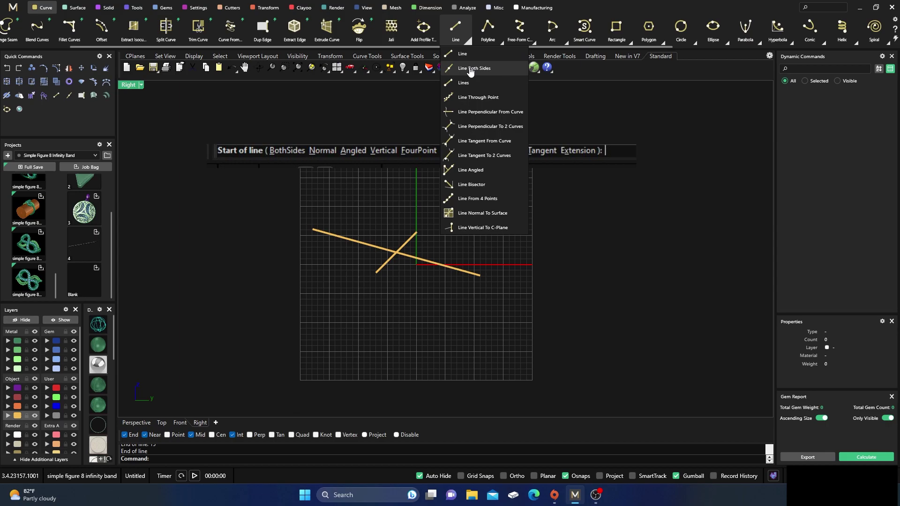
left_click(473, 67)
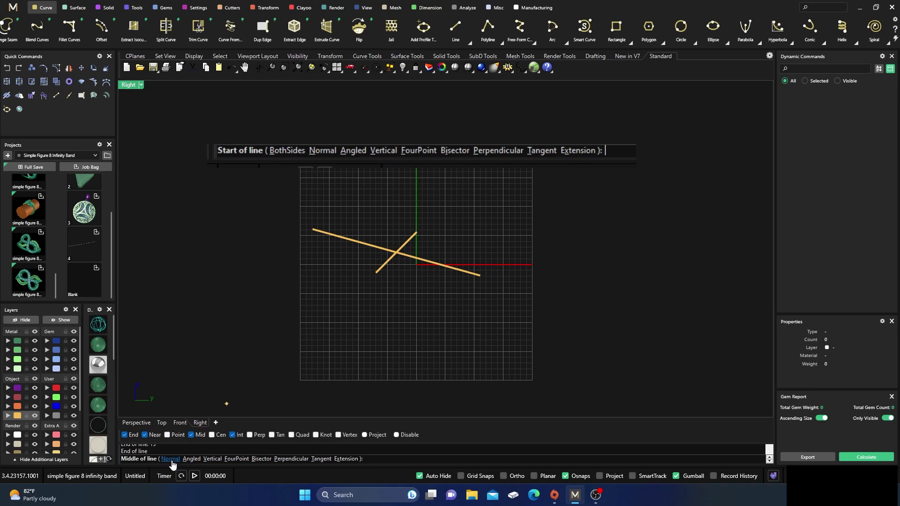
left_click(339, 315)
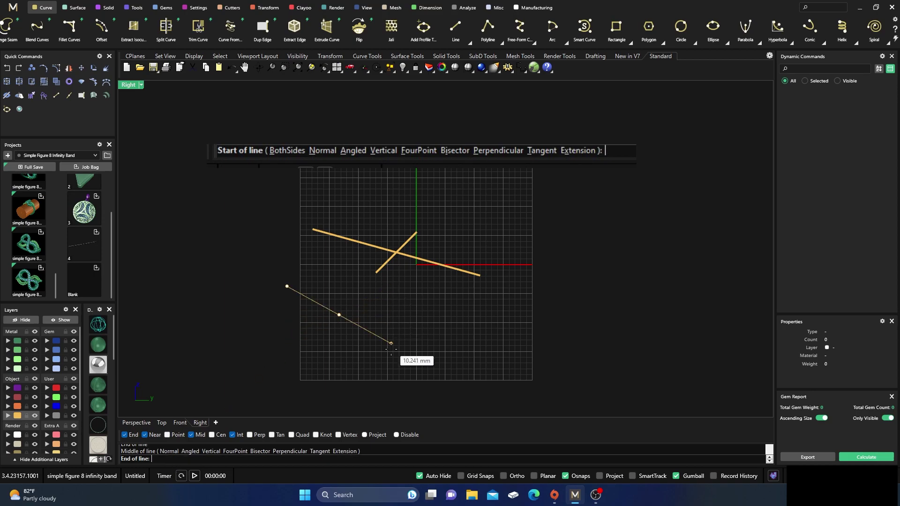
key("Escape")
left_click_drag(405, 291, 375, 243)
key("Delete")
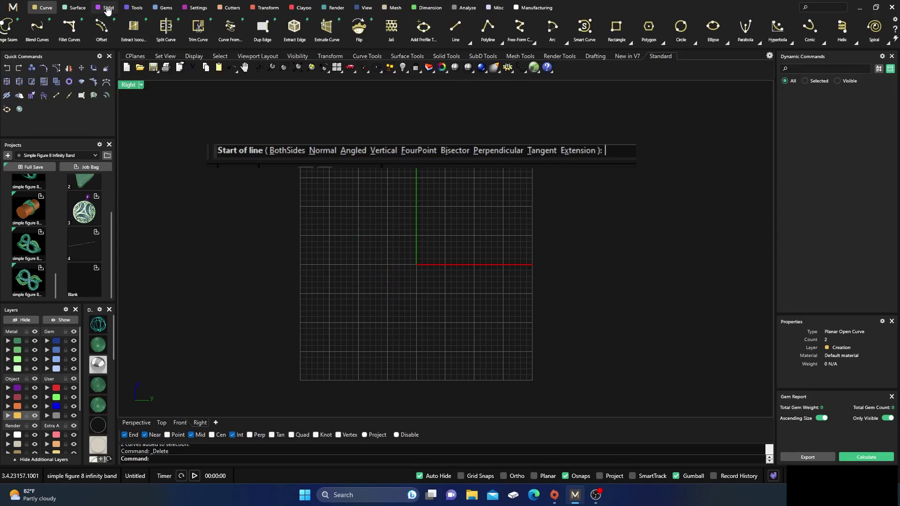
- Create a ring rail and restore the four-viewport layout
left_click(136, 8)
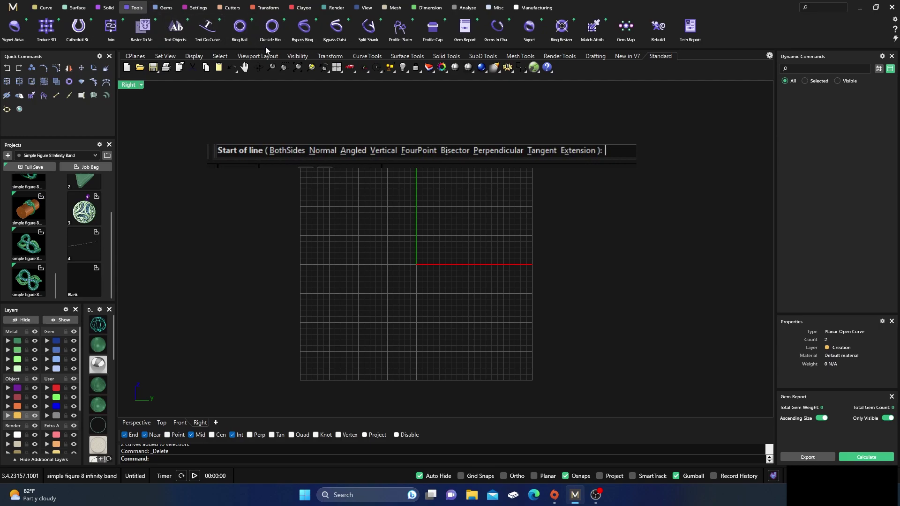
left_click(237, 31)
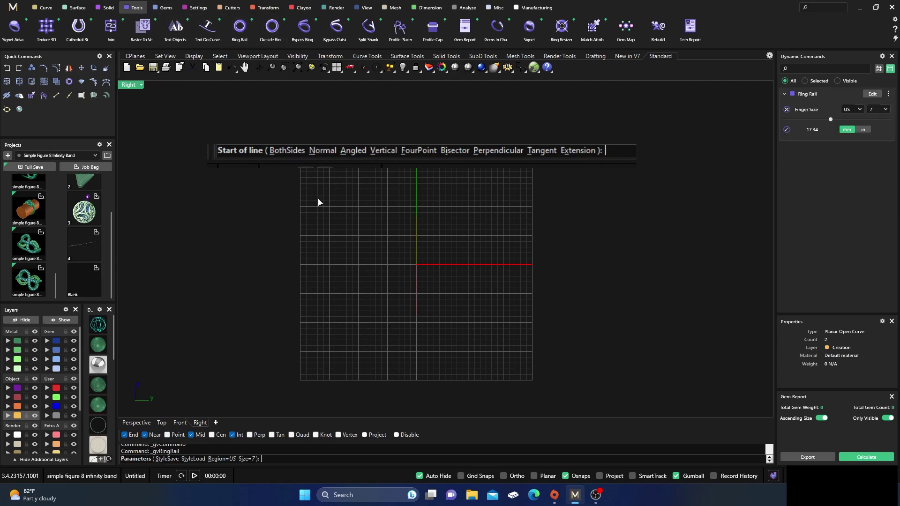
double_click(129, 88)
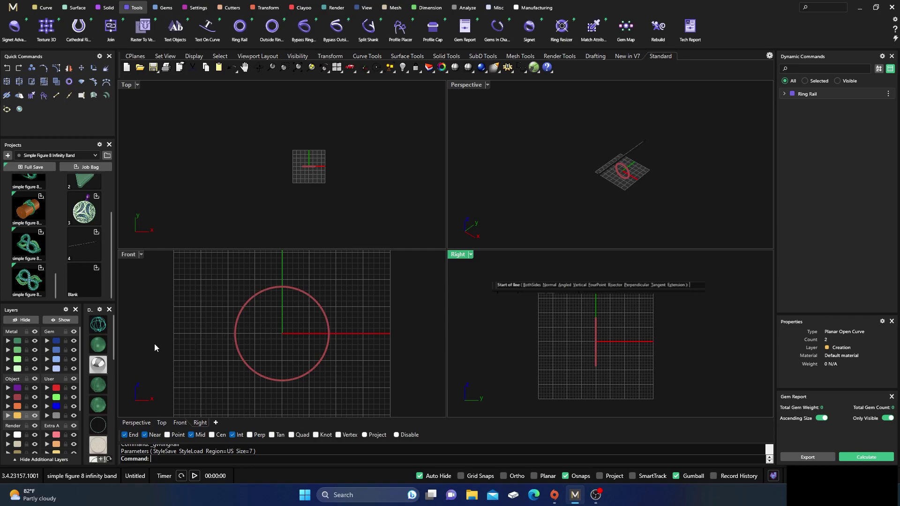
- Draw a BothSides line from the origin to just outside the ring
right_click(172, 459)
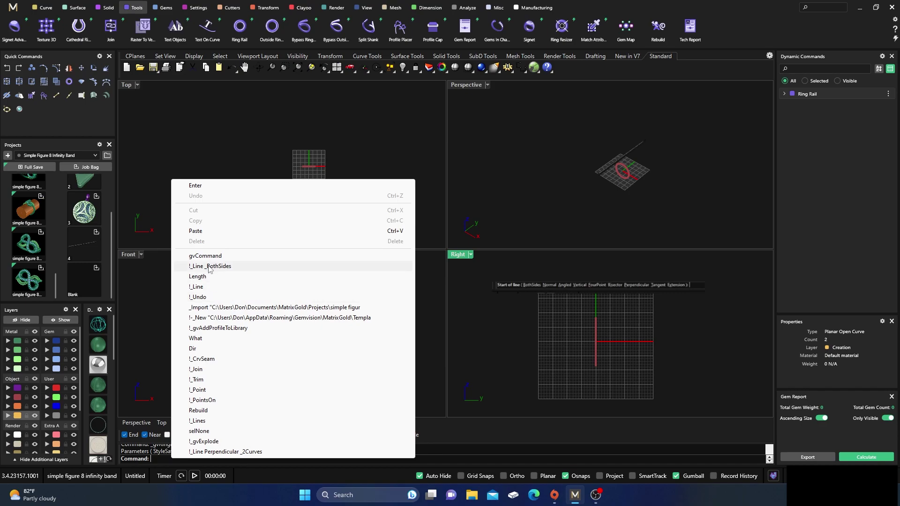
left_click(209, 268)
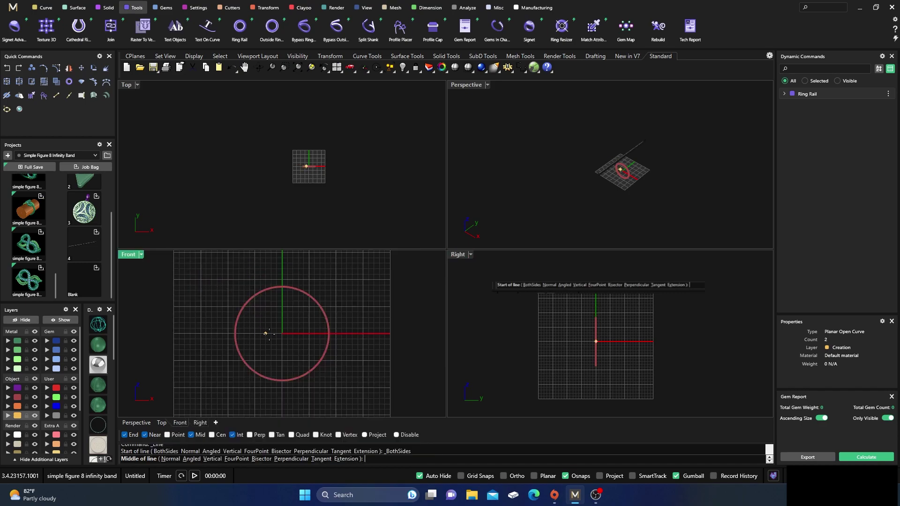
left_click(282, 333)
scroll(228, 332, "up", 3)
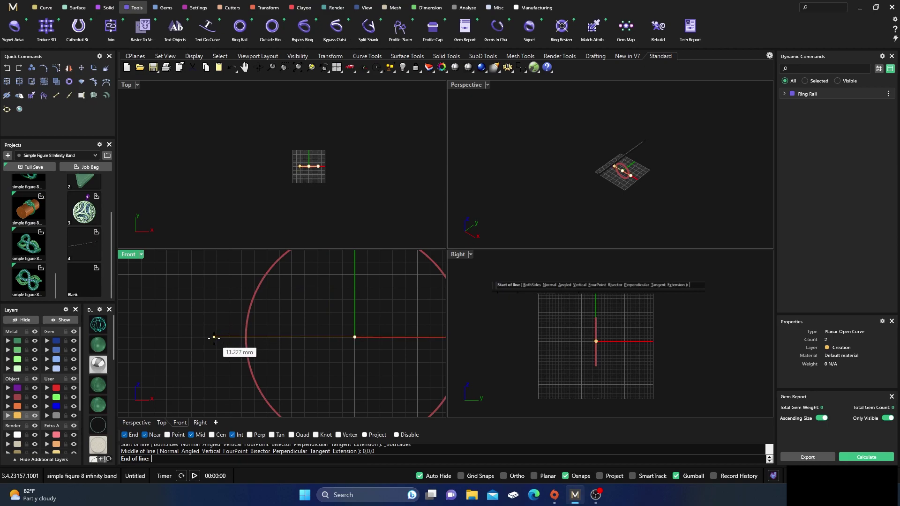
left_click(218, 337)
- Delete the ring rail and the line together
scroll(298, 347, "down", 3)
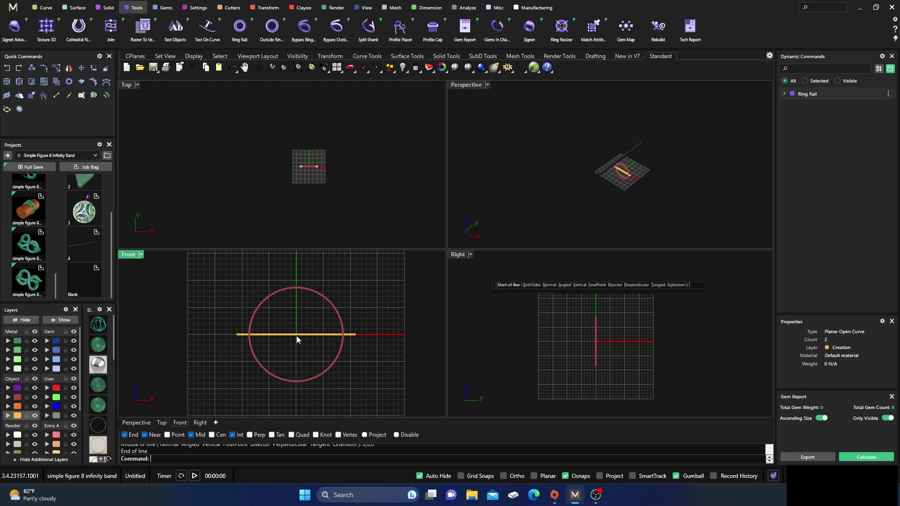
scroll(295, 328, "down", 2)
left_click_drag(238, 370, 355, 289)
key("Delete")
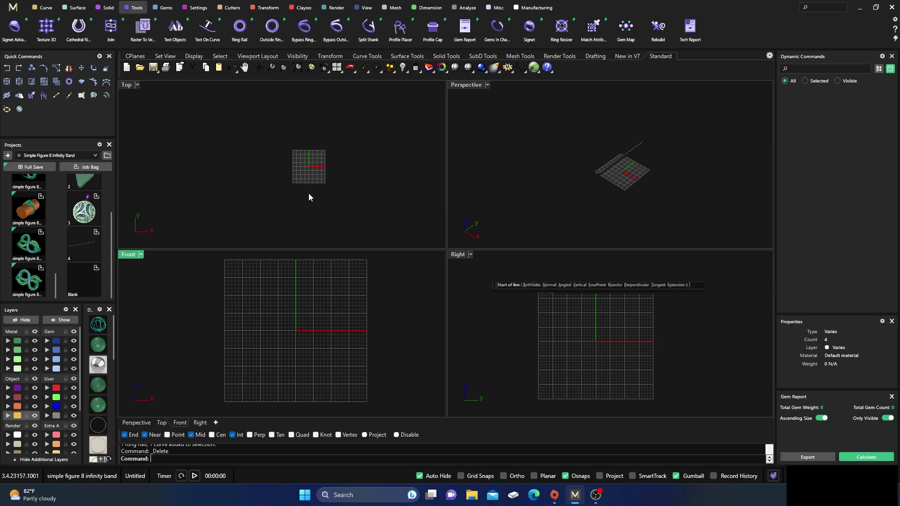
- Draw a long horizontal BothSides line through the origin in the Top view
right_click(324, 206)
left_click(296, 181)
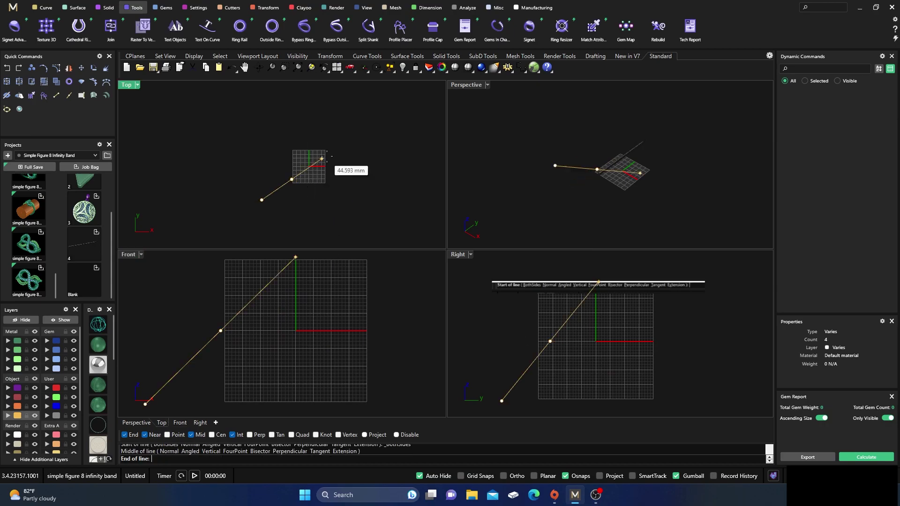
left_click(358, 179)
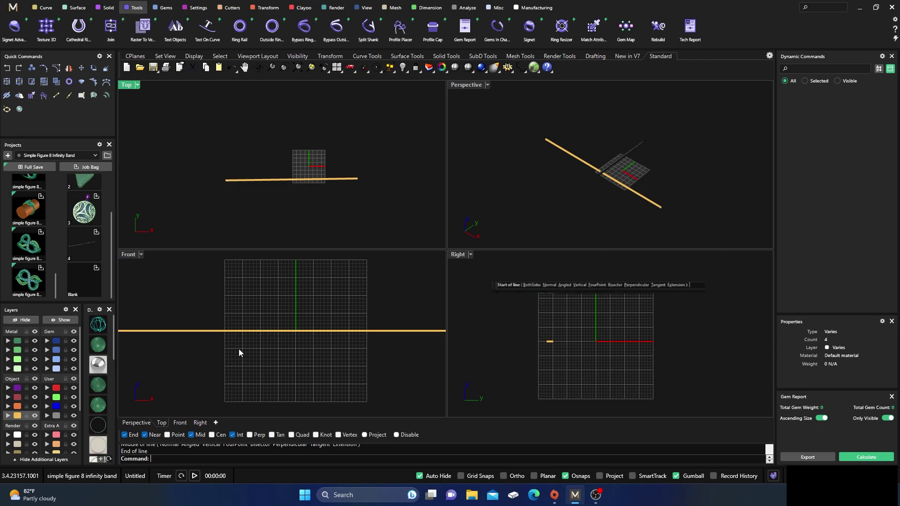
left_click(43, 7)
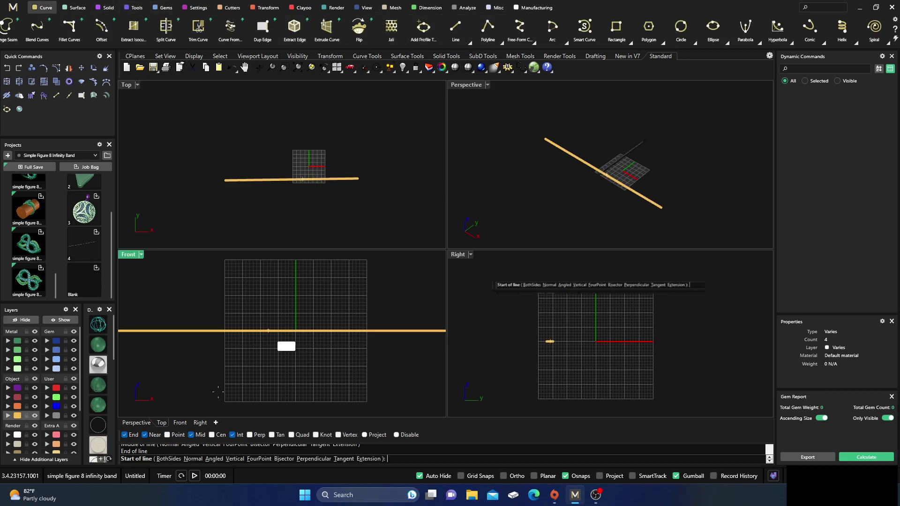